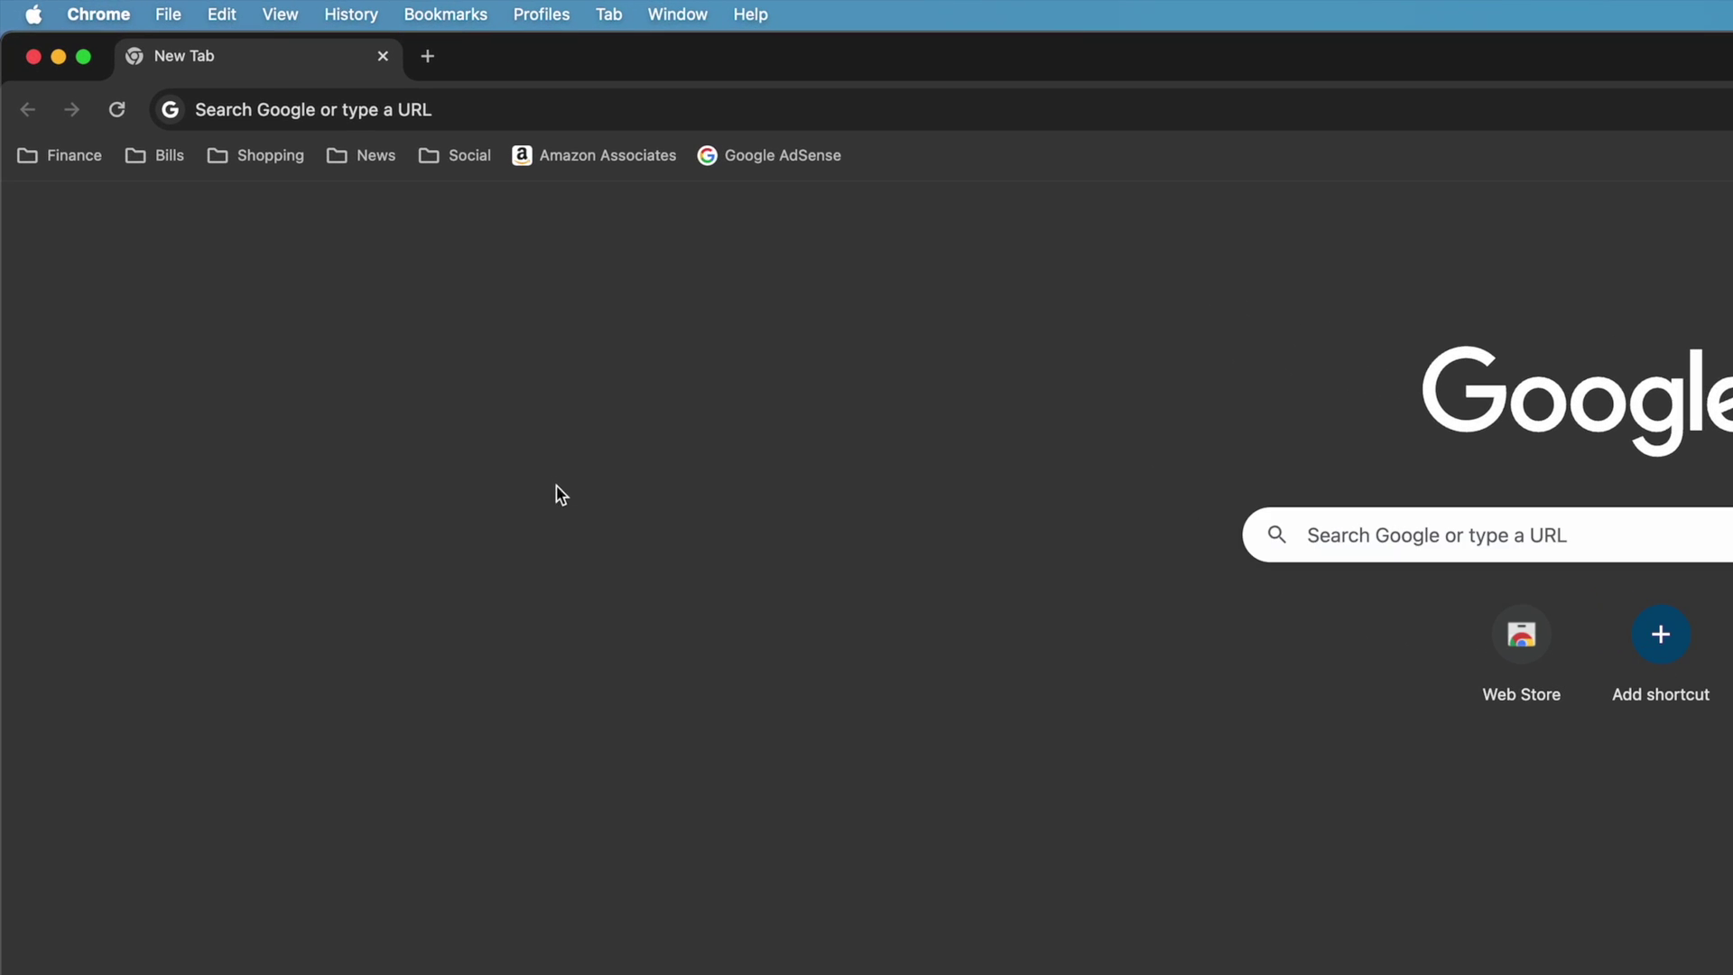
Start entering the fubo.tv/account address in Chrome's address bar
click(155, 60)
text(fubo.)
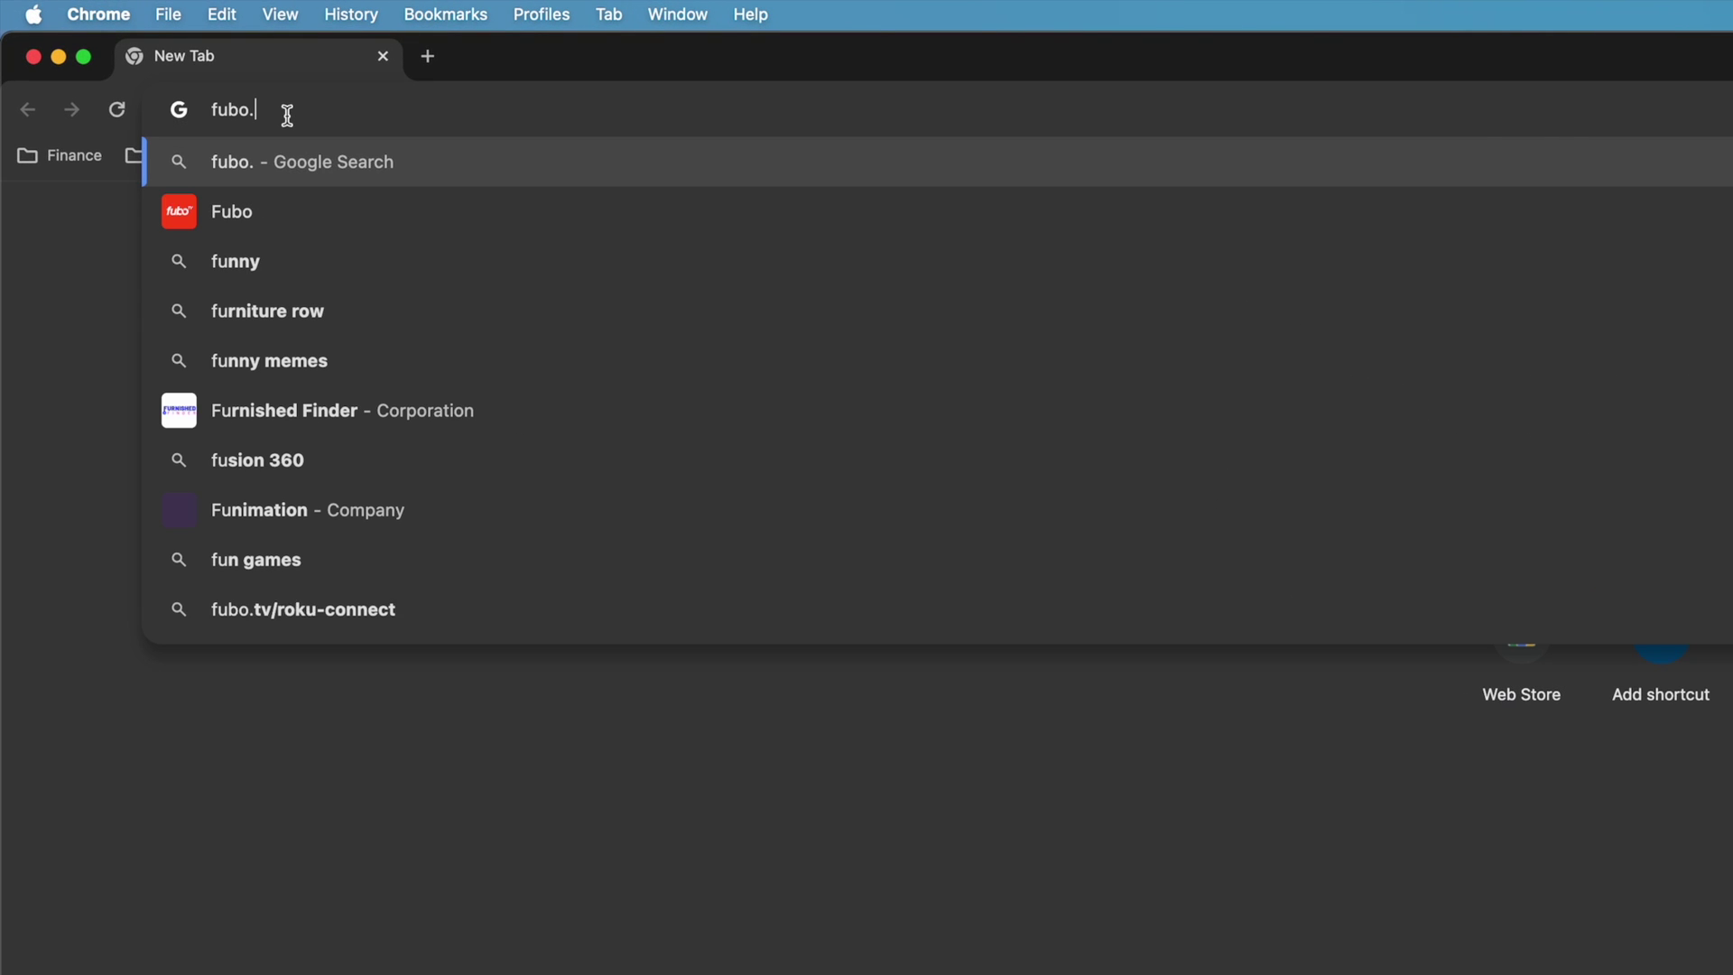
text(tv/account)
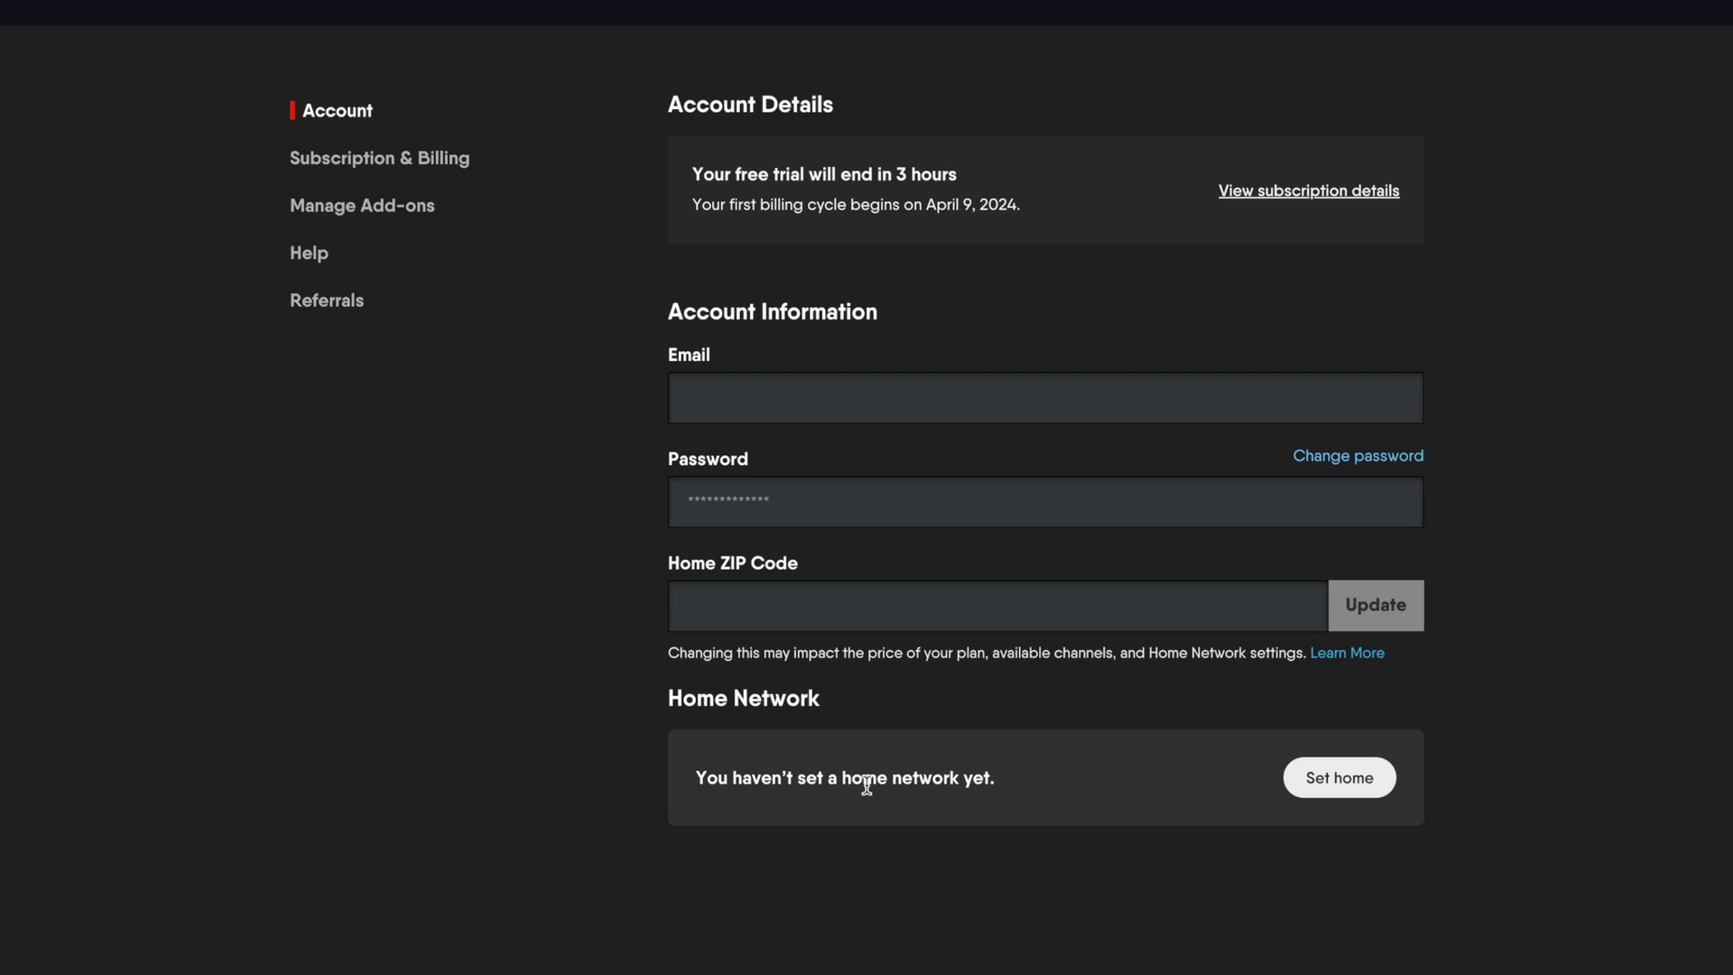
Show the Subscription & Billing page with plan, add-ons and payment method
click(366, 162)
scroll(366, 163, down, 1)
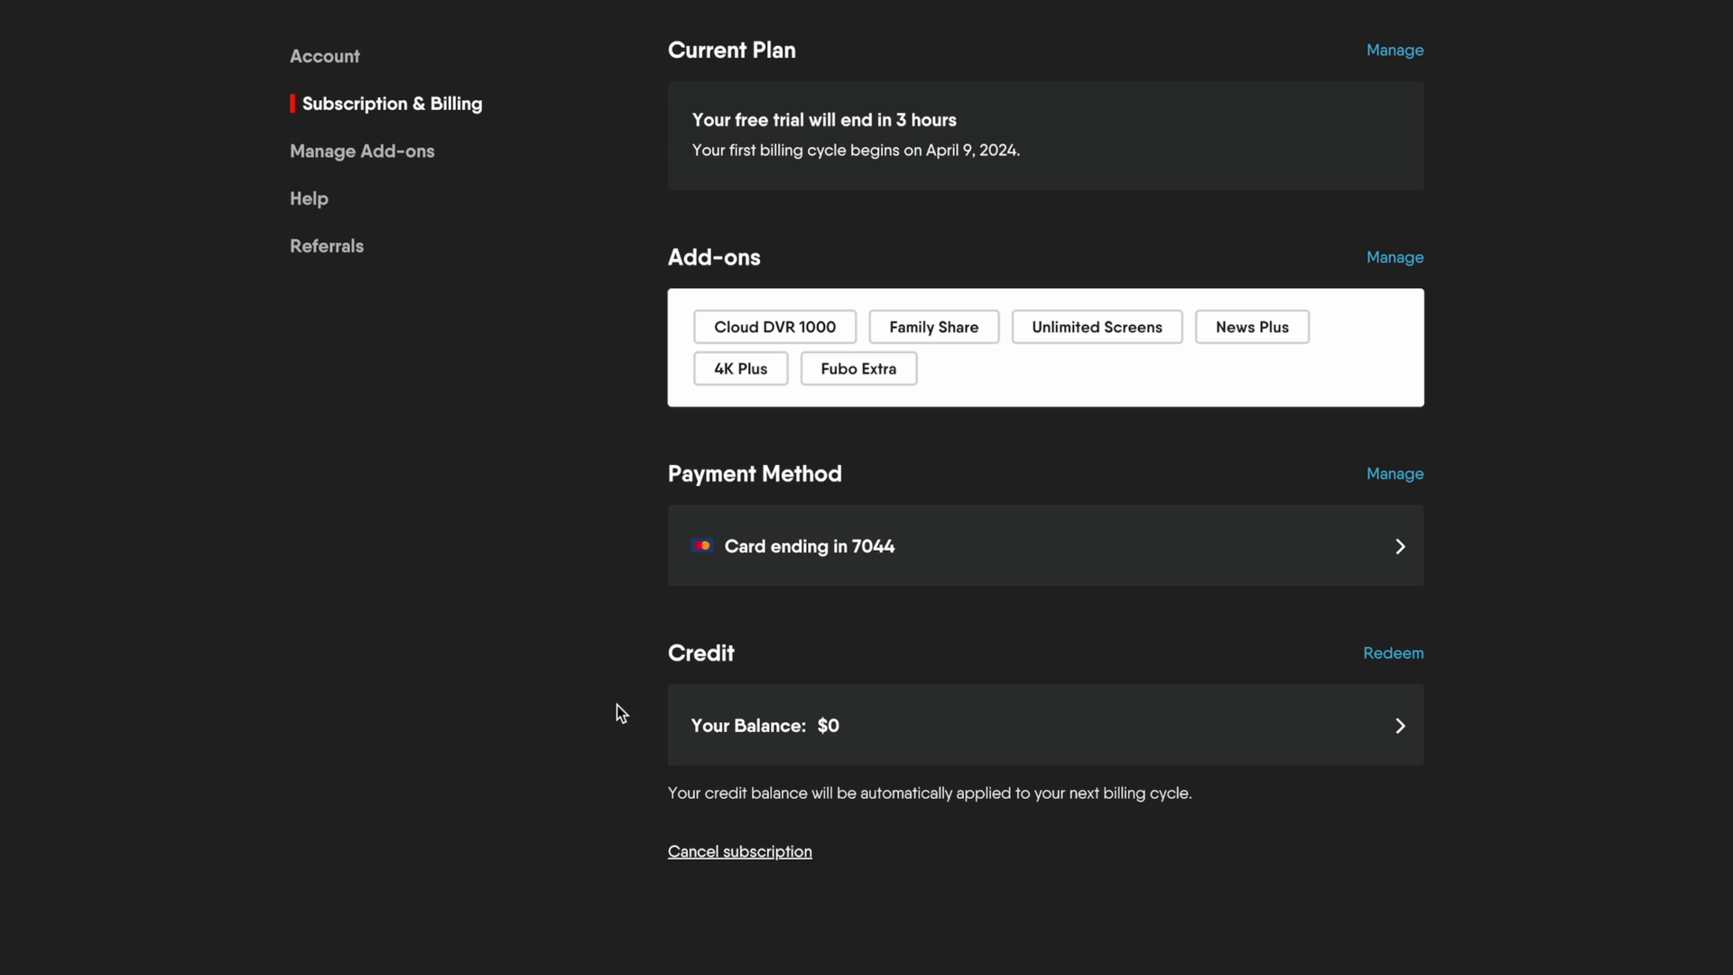
Cancel the subscription and choose End trial immediately
click(740, 855)
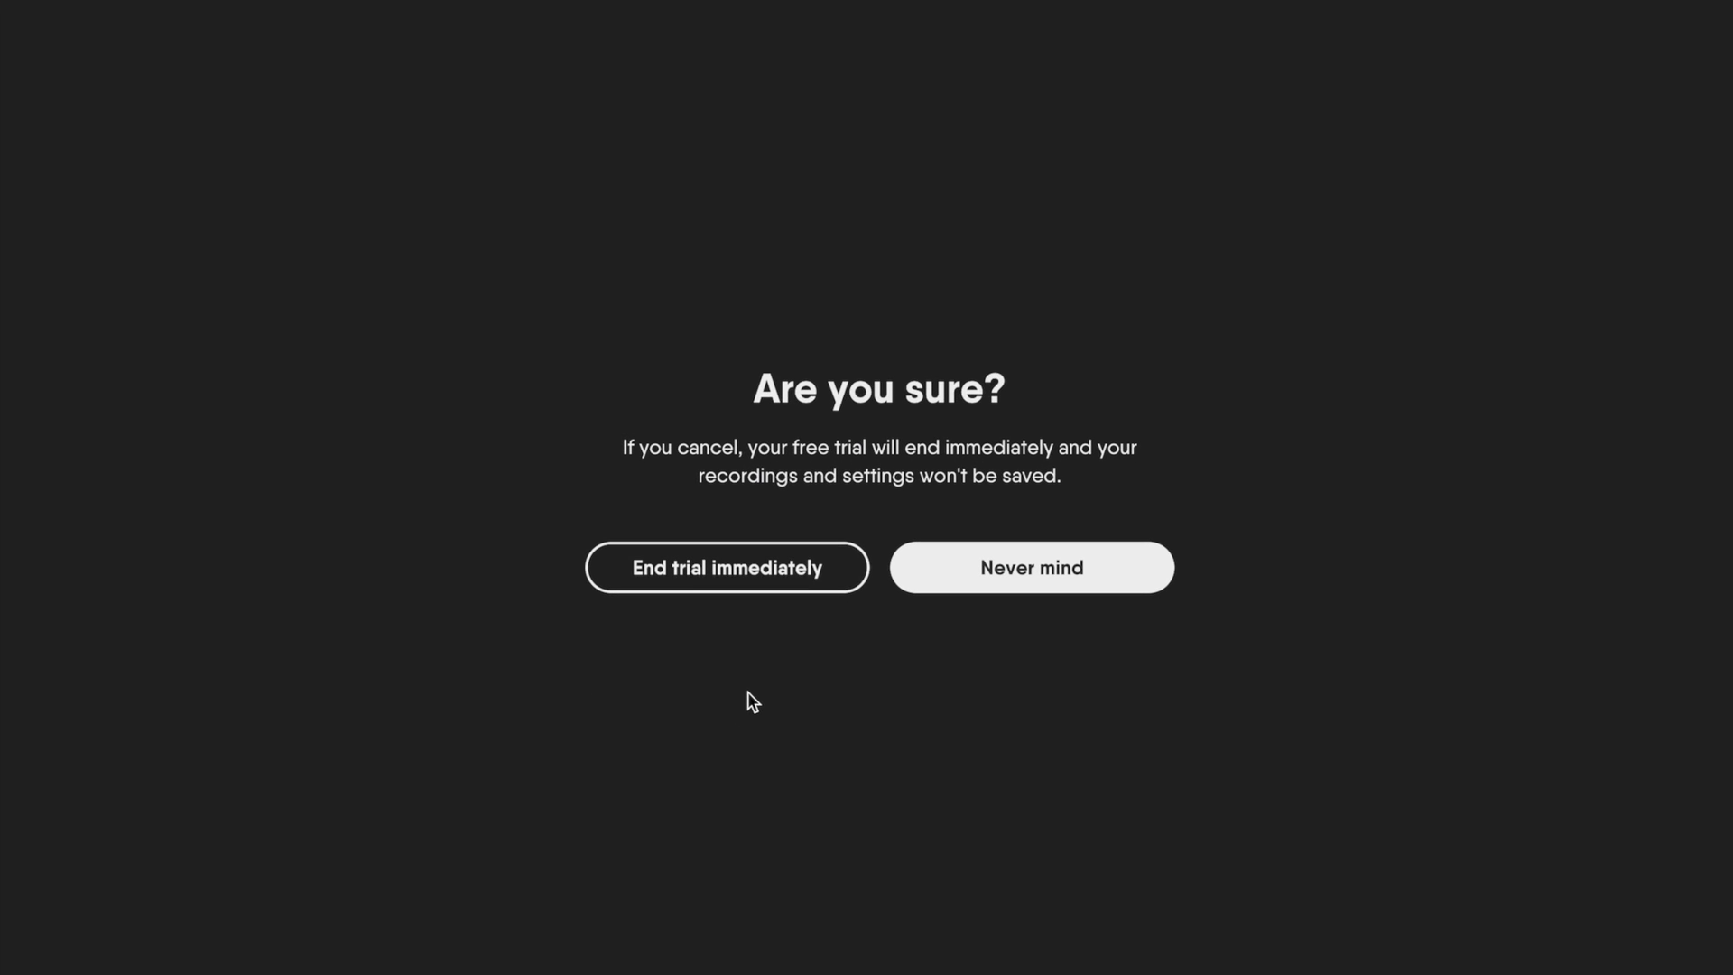
click(718, 570)
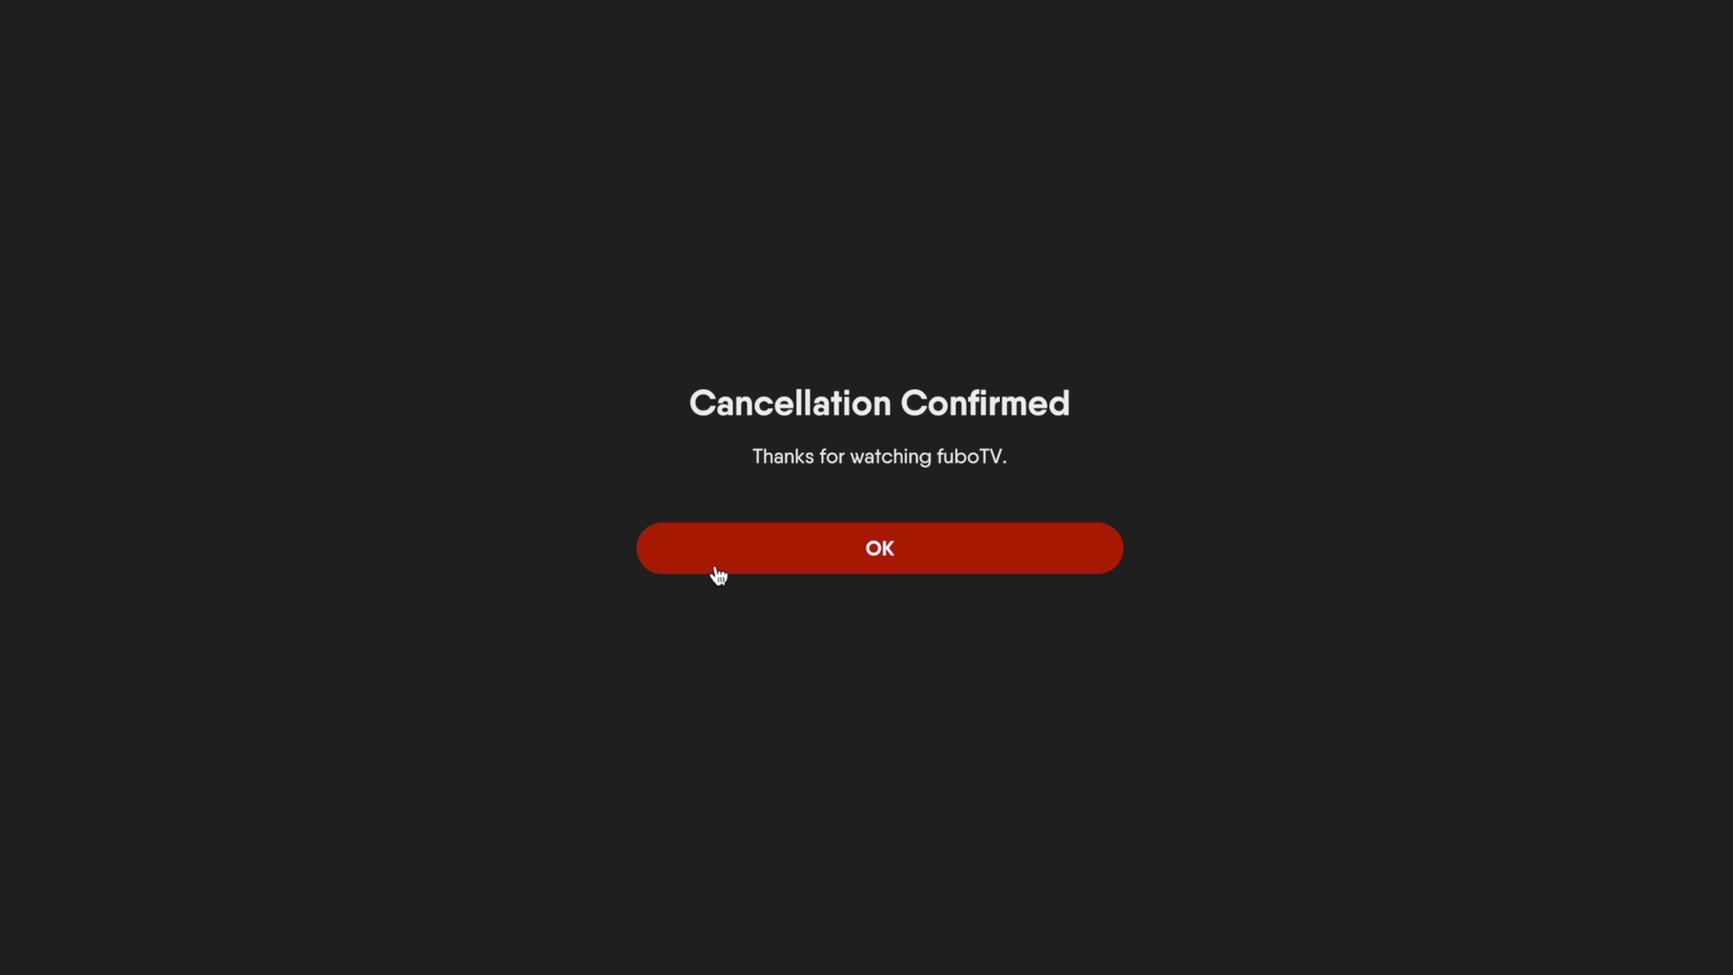
Dismiss the confirmation, choose 'I'm just taking a break', and list return-time options
click(879, 548)
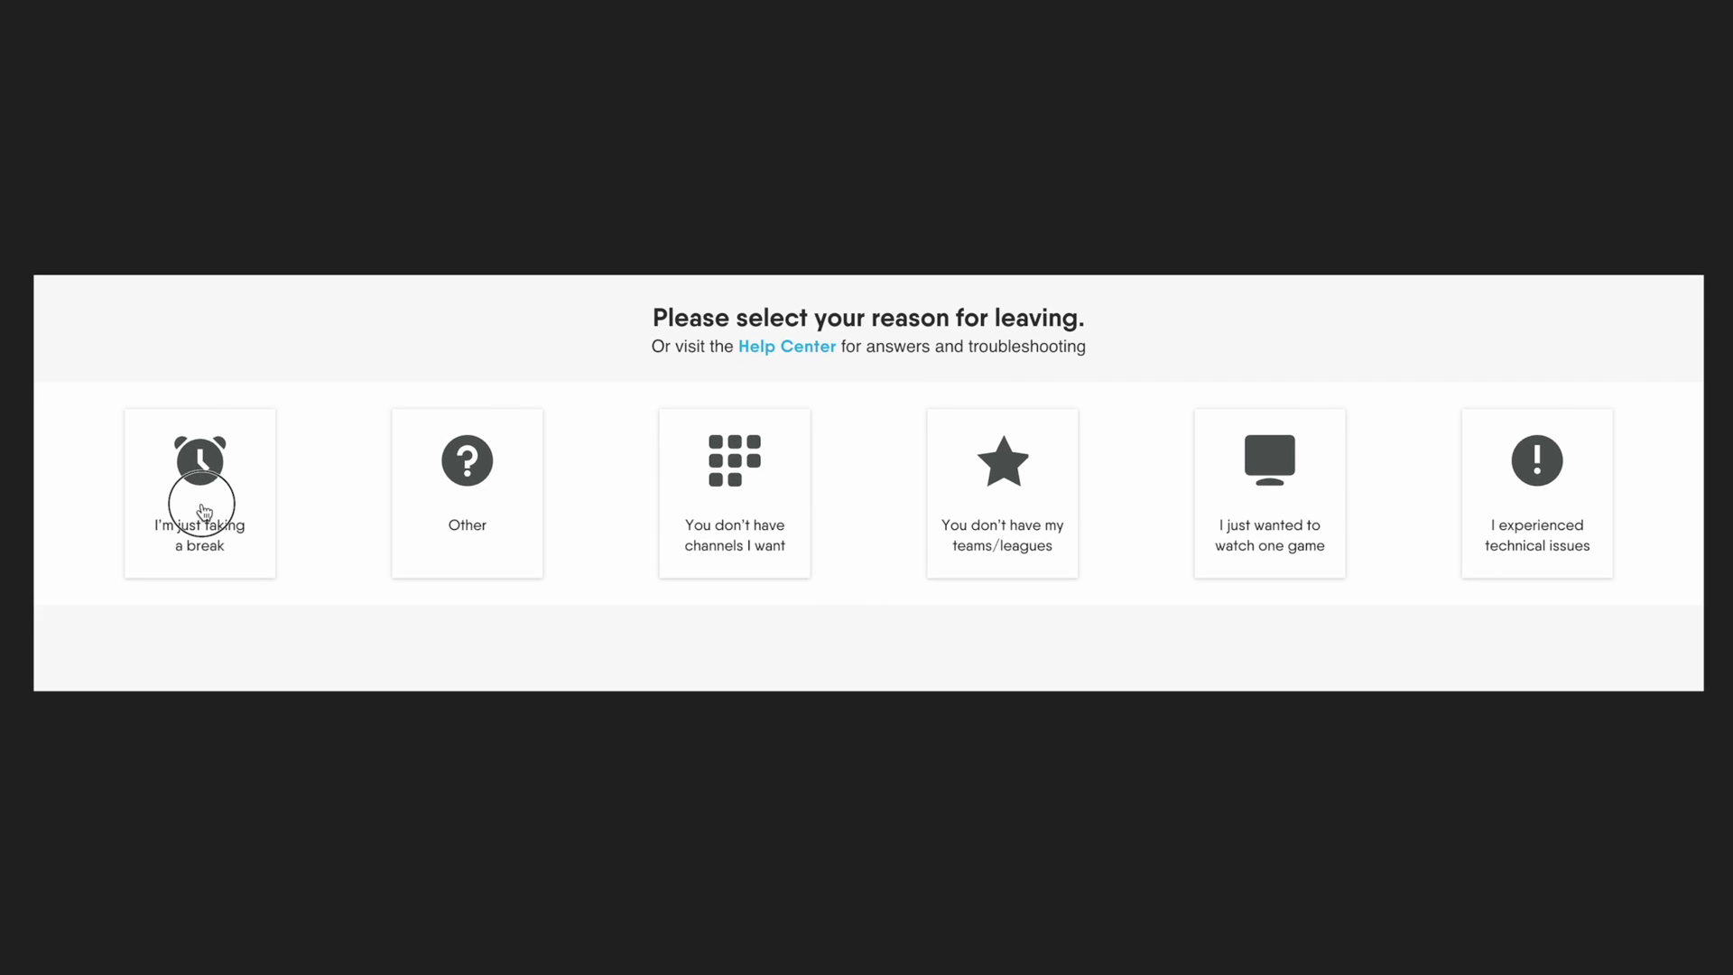
click(203, 515)
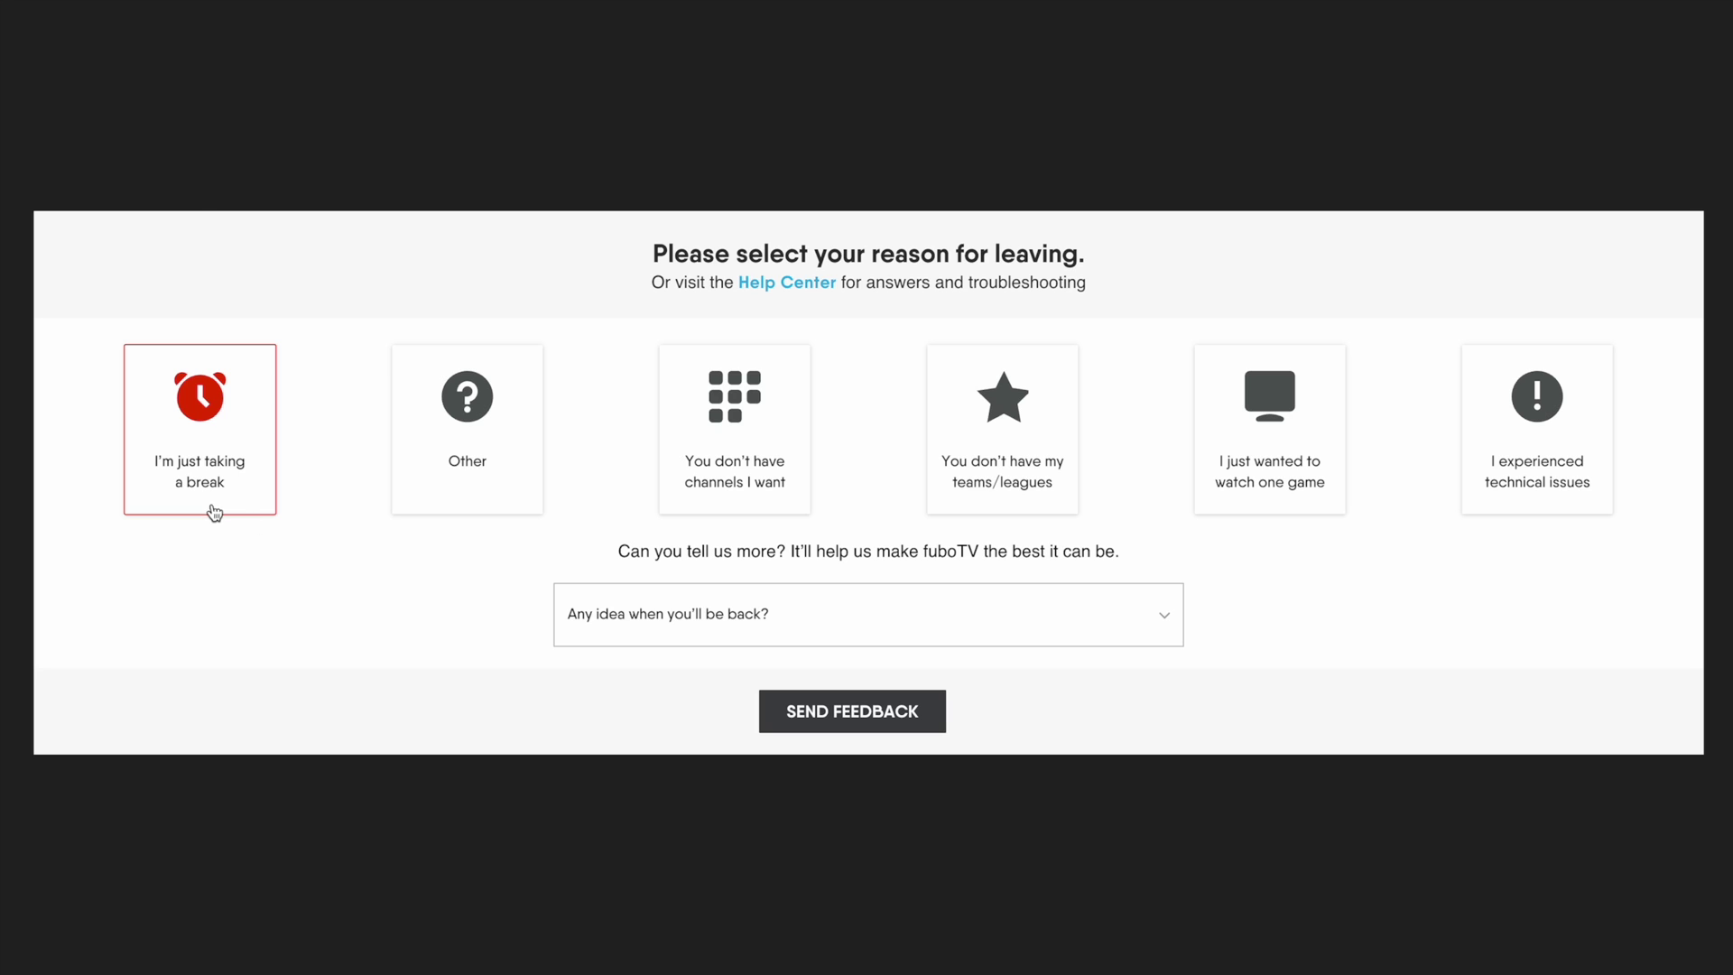
click(706, 620)
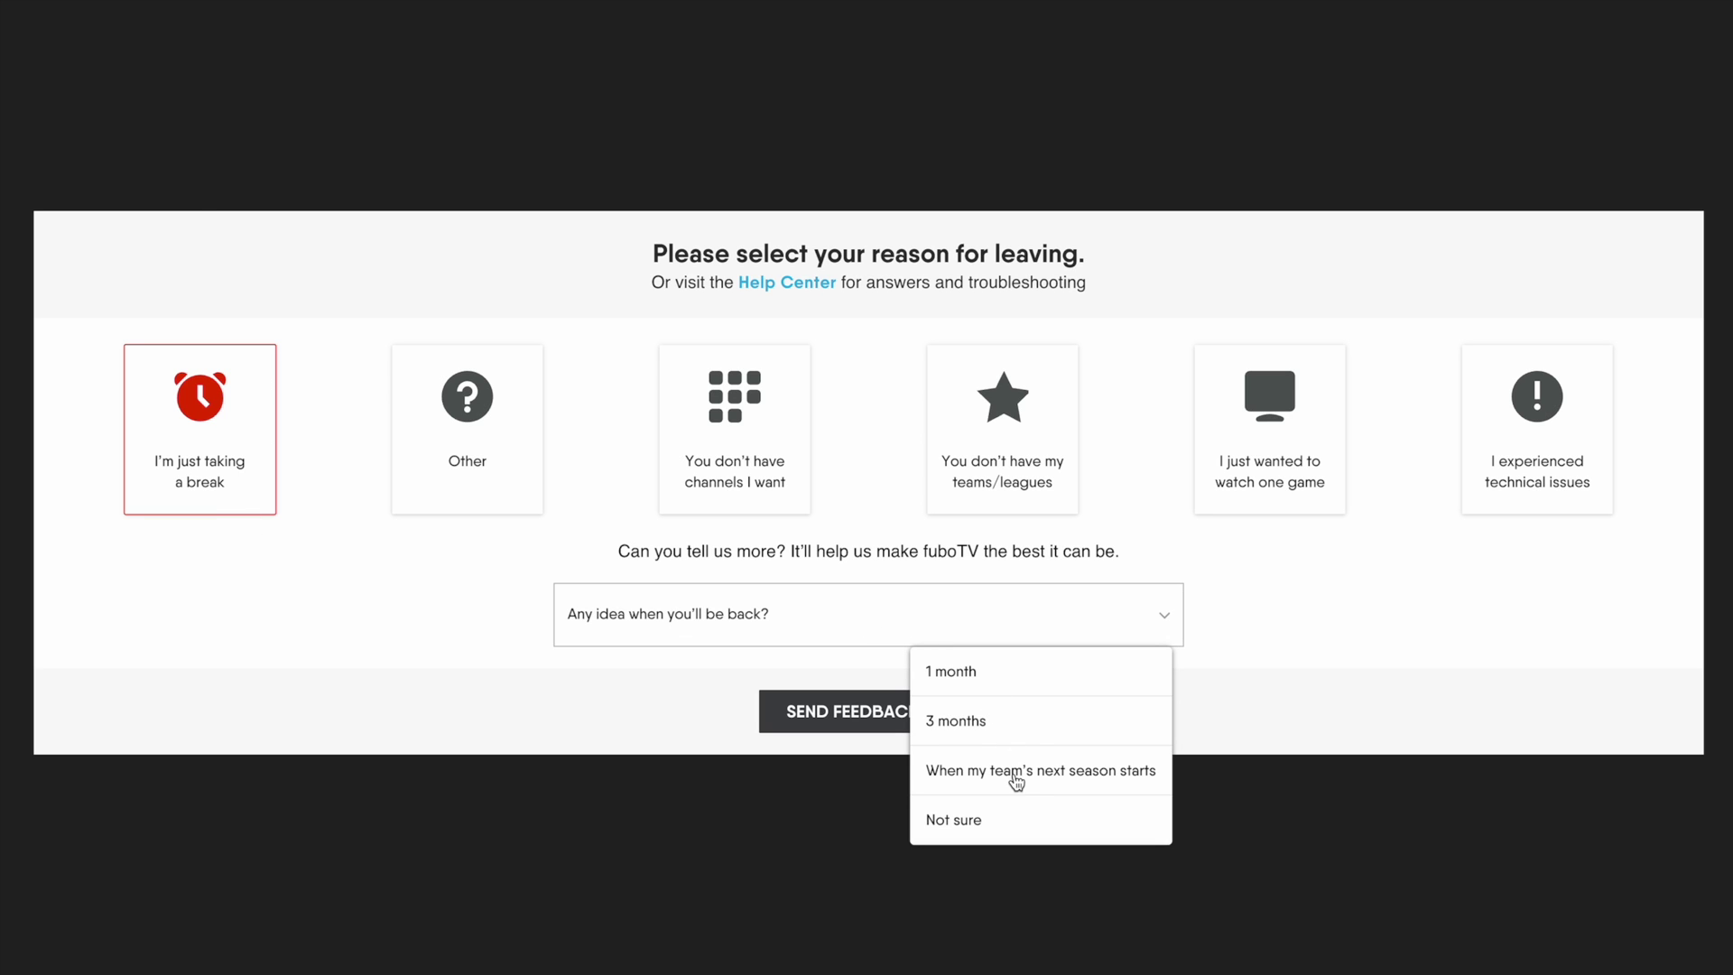